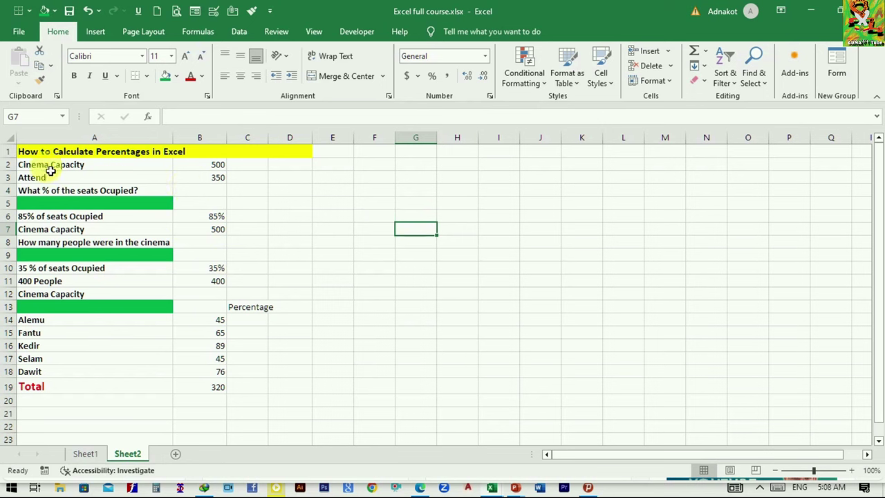
Step: Review the capacity, attendance and answer cells for the first two cinema examples in B2–B8
left_click(212, 168)
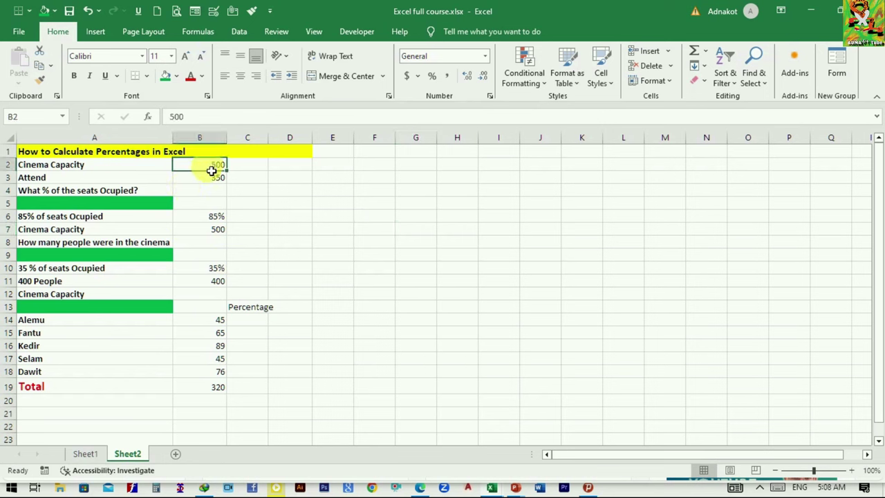
left_click(198, 177)
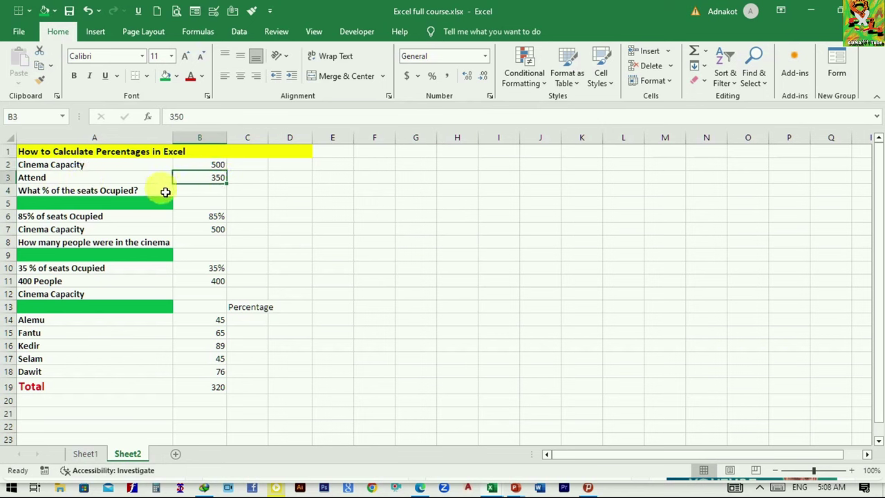
left_click(203, 195)
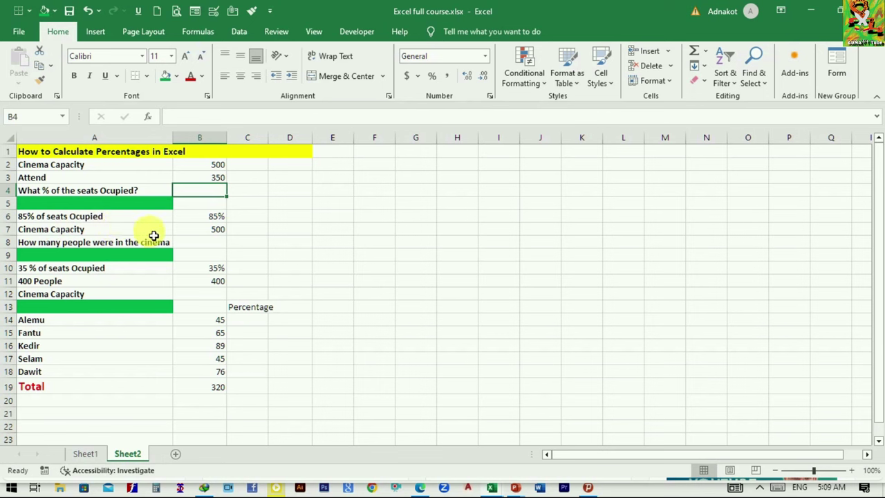
left_click(219, 232)
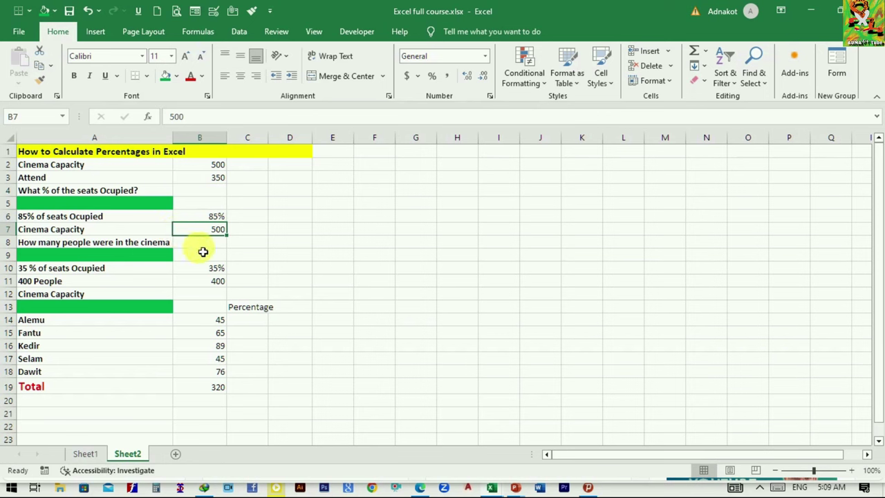
left_click(211, 243)
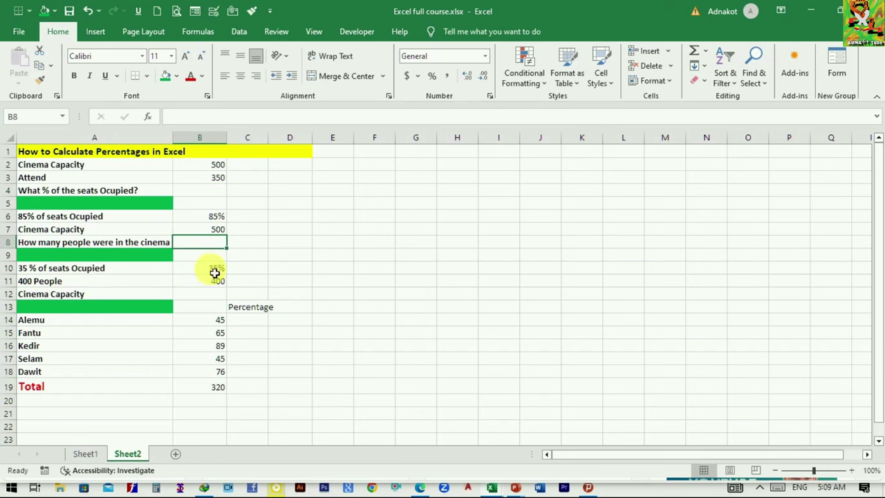
Step: Look over the B12 capacity answer and C14 Percentage cell, then bring up Sheet1
key("Down")
key("Down")
key("Down")
key("Right")
key("Right")
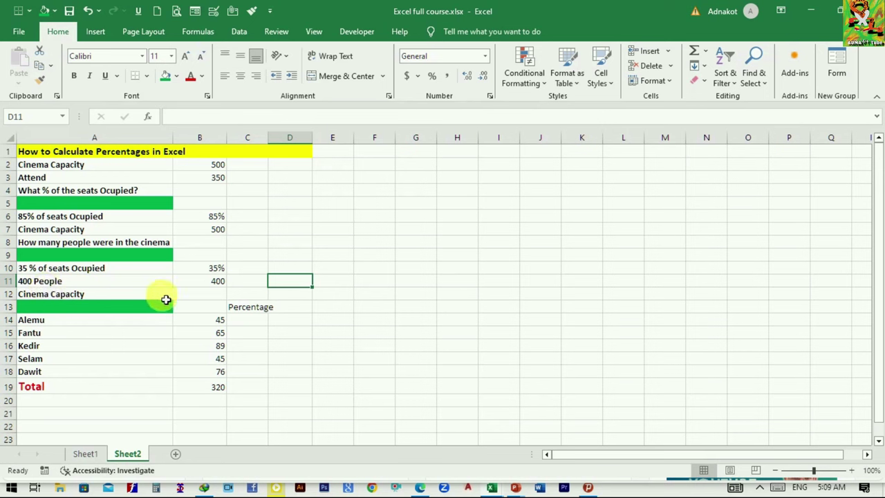
left_click(210, 295)
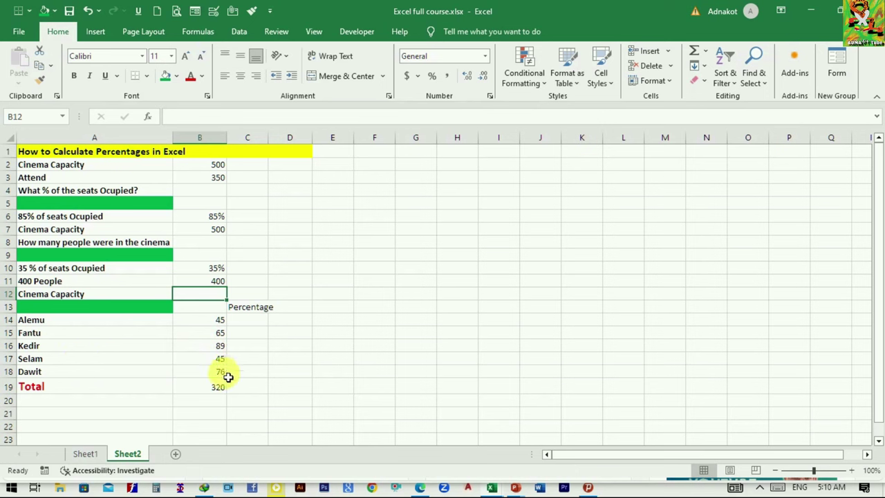
left_click(250, 322)
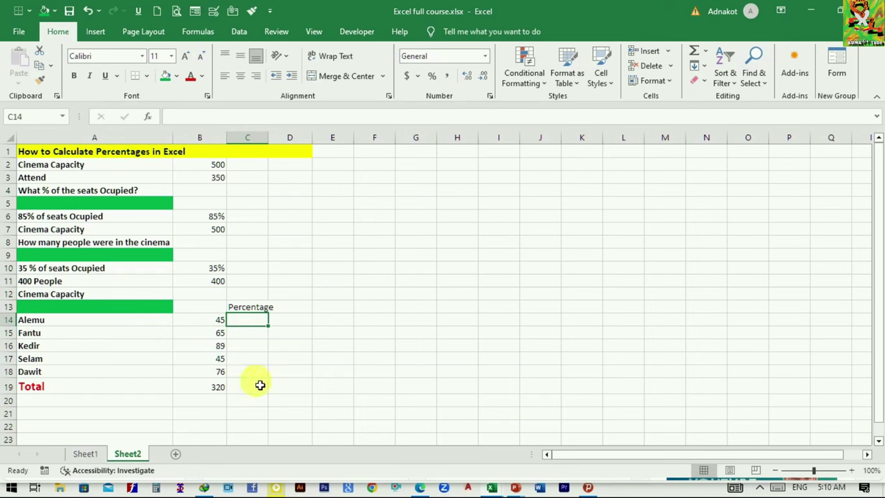
left_click(88, 453)
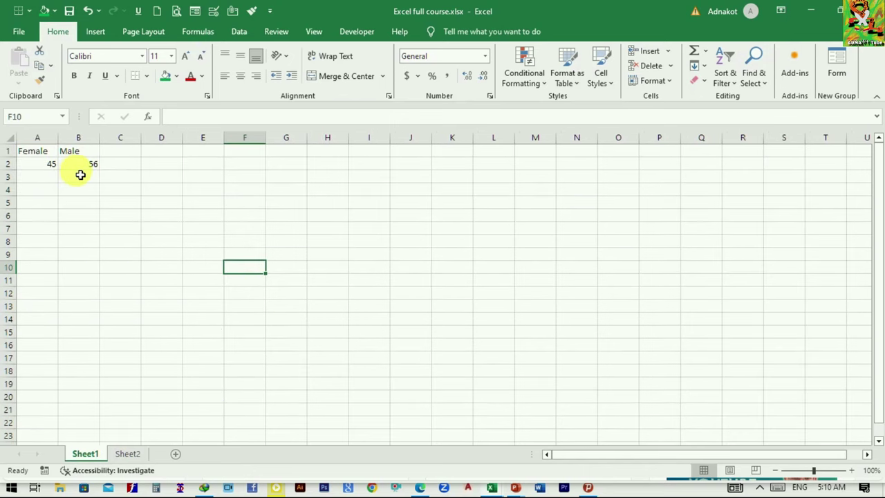
Step: Return to Sheet2, check capacity B2 and attendance B3, and select B4 for the occupancy answer
left_click(128, 453)
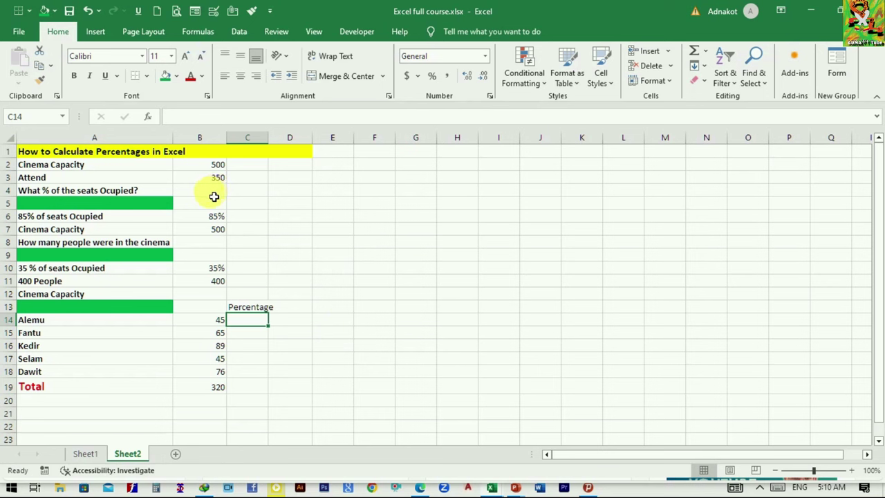
left_click(223, 168)
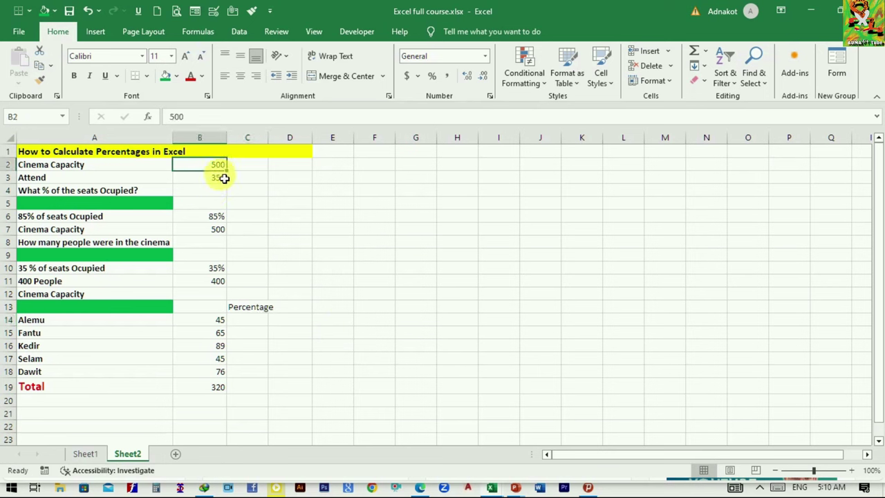
left_click(219, 178)
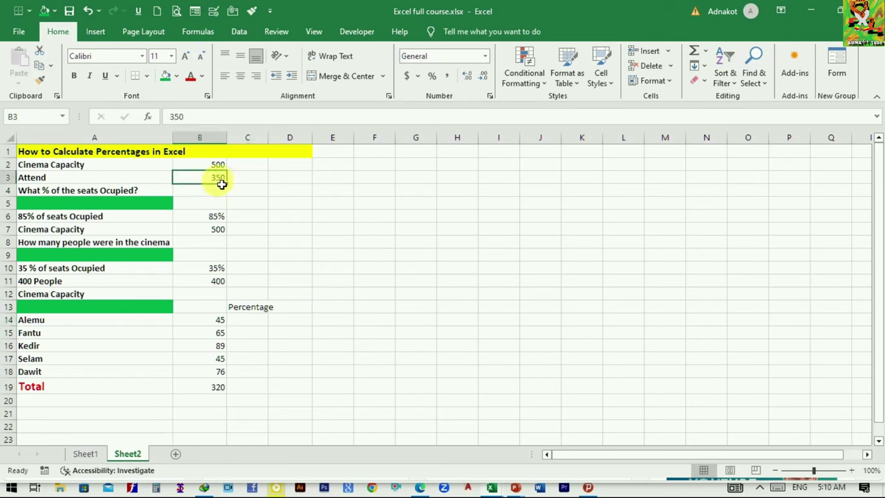
left_click(205, 196)
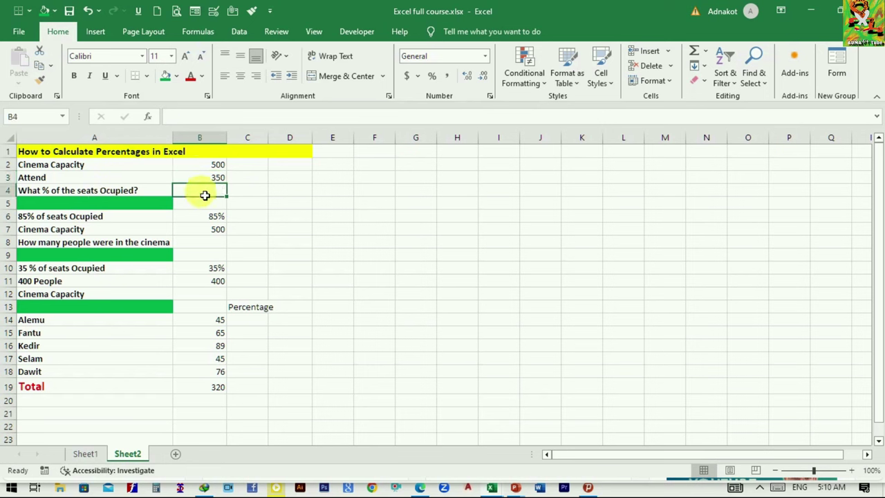
Step: Enter =B3/B2 in B4 so the occupancy share returns 0.7
type("=")
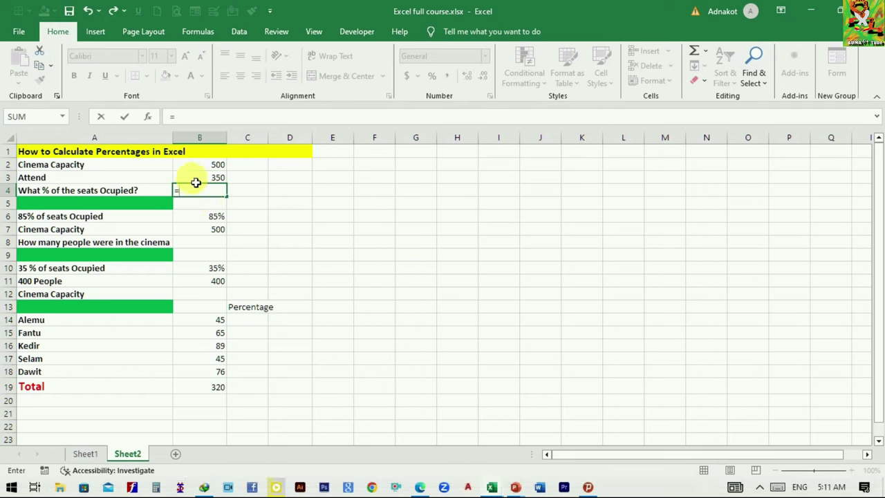
left_click(212, 178)
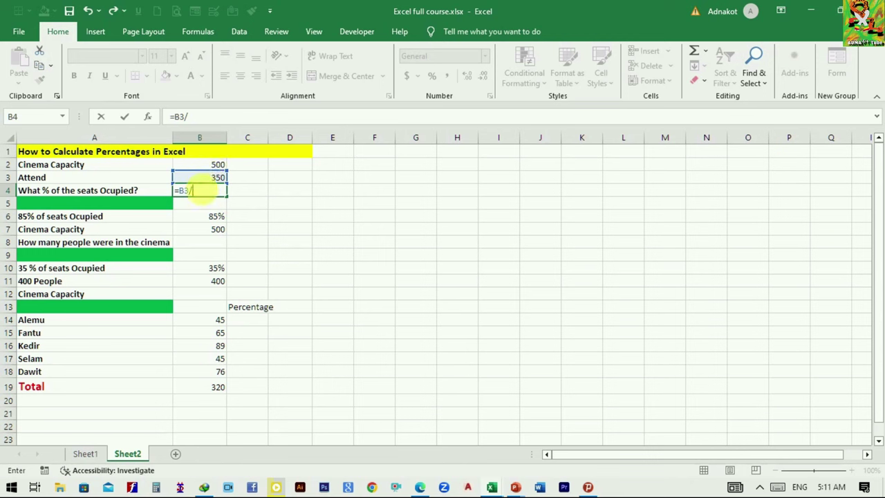
left_click(217, 168)
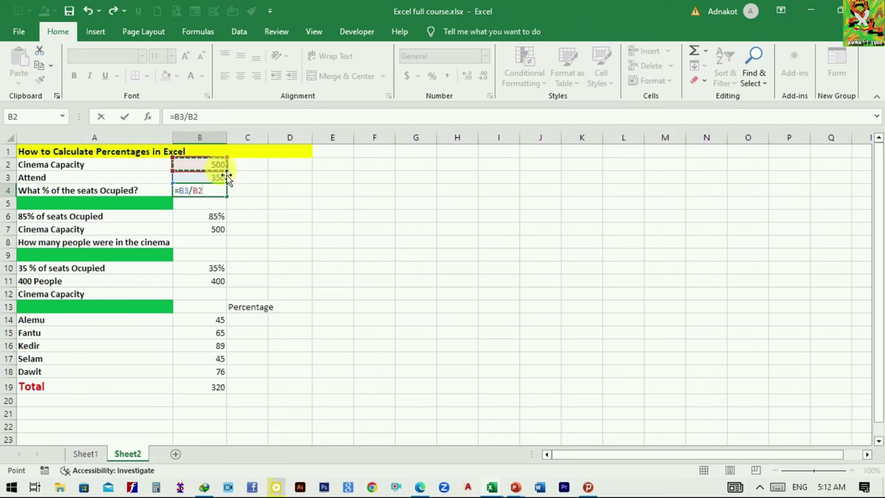
key("Return")
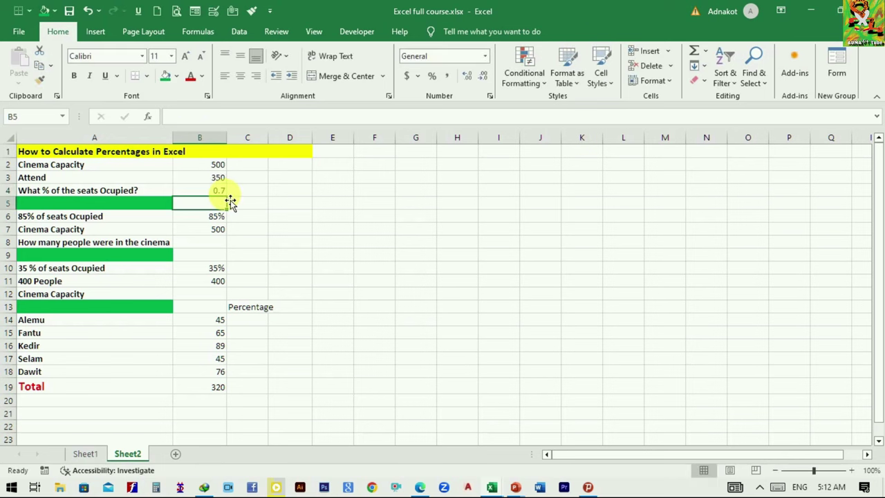
left_click(218, 193)
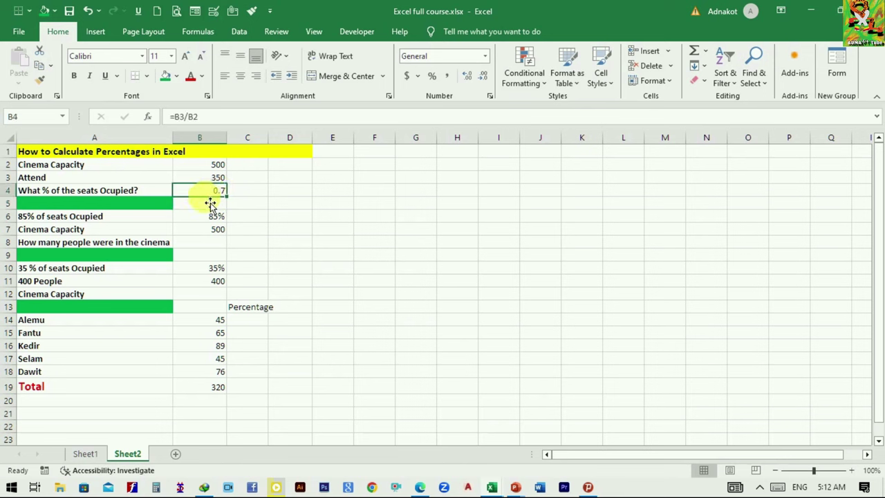
Step: Apply Percent Style to B4 so it reads 70%, confirming Percentage in the Number Format list
left_click(434, 77)
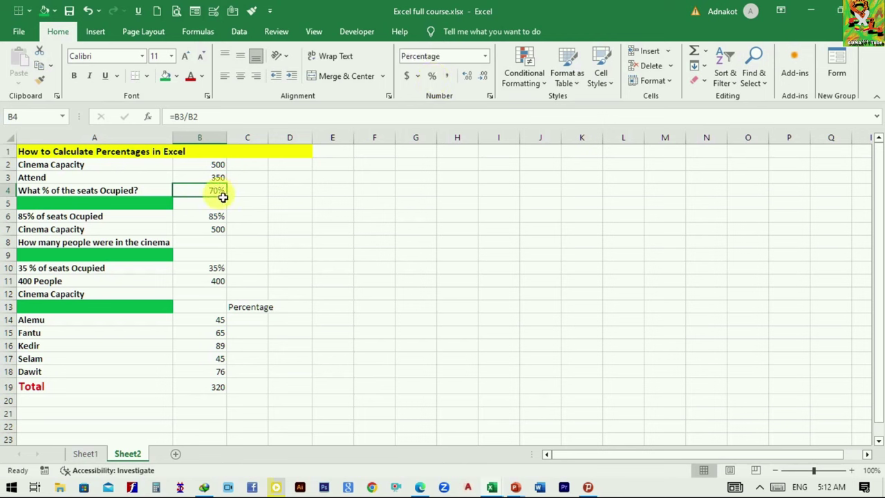
left_click(485, 56)
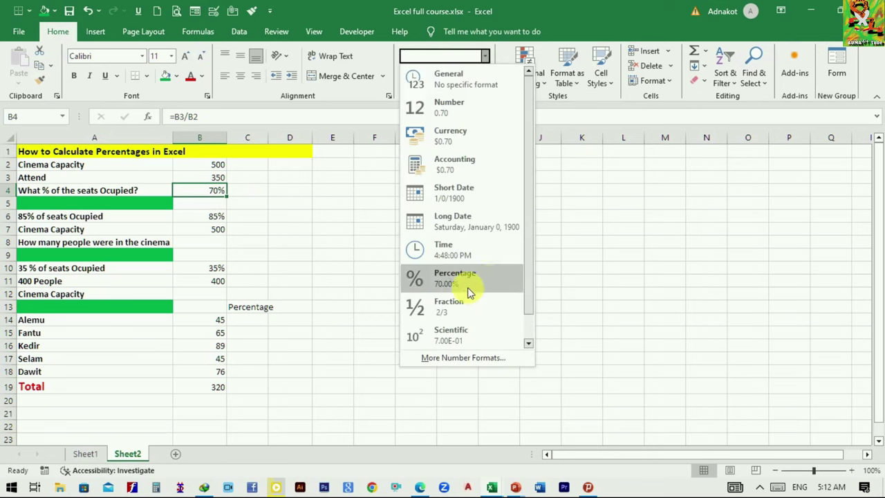
left_click(341, 242)
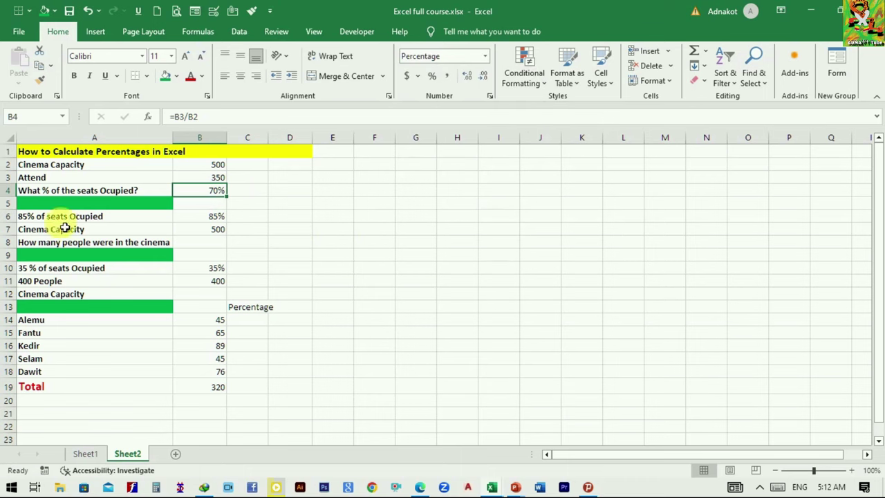
left_click(214, 220)
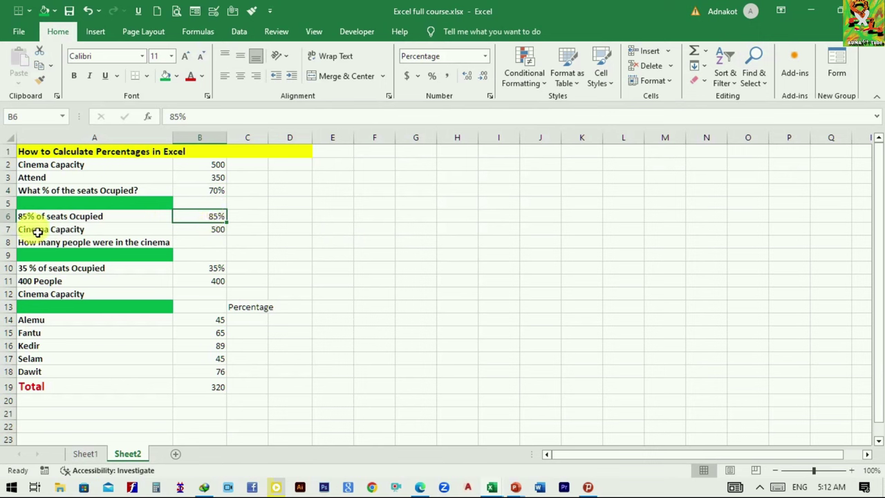
left_click(114, 231)
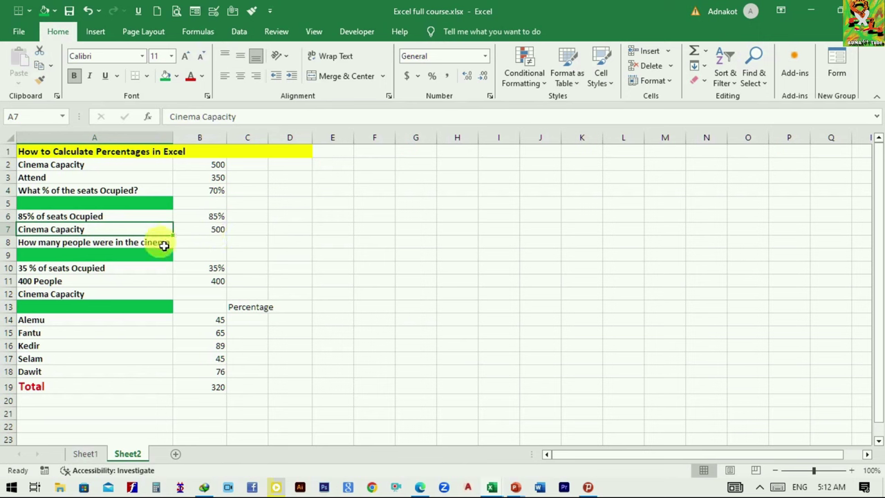
Step: Enter =B6*B7 in B8 so 85% of the 500 capacity gives 425 people
left_click(218, 247)
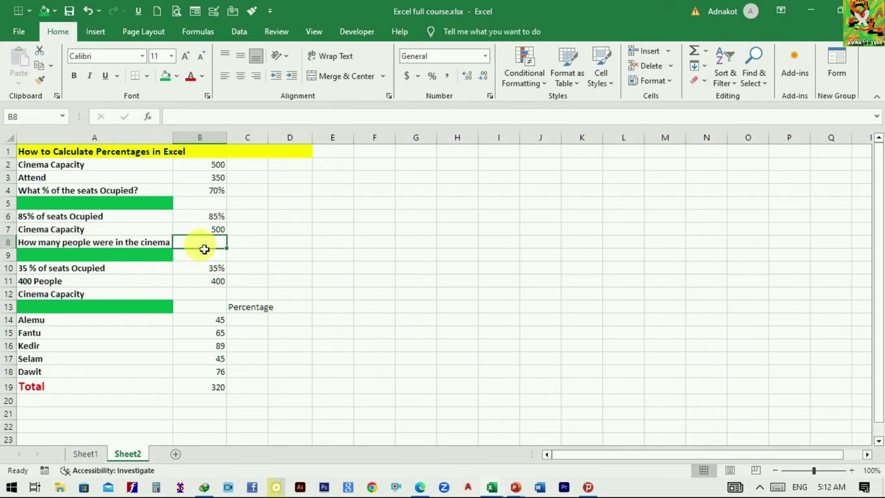
type("=")
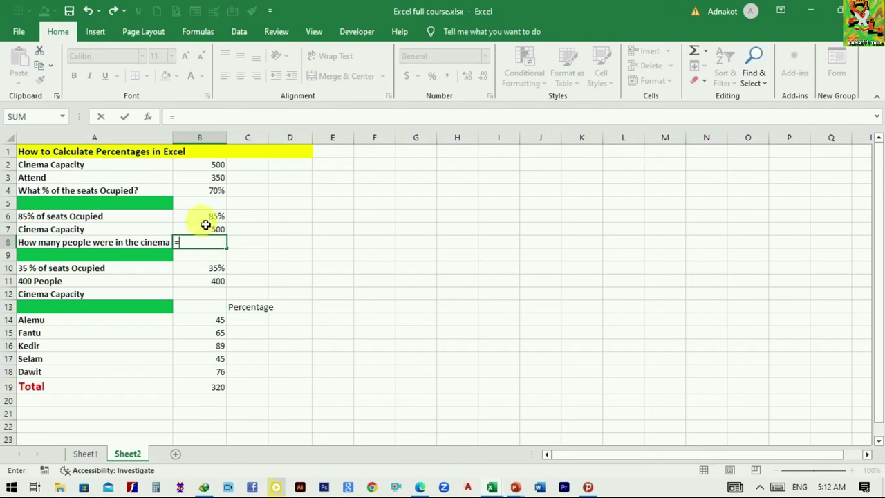
left_click(215, 223)
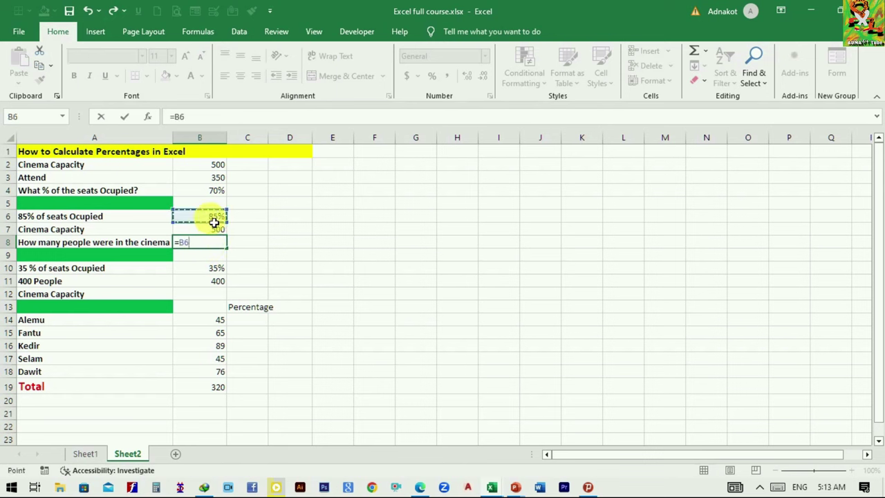
type("*")
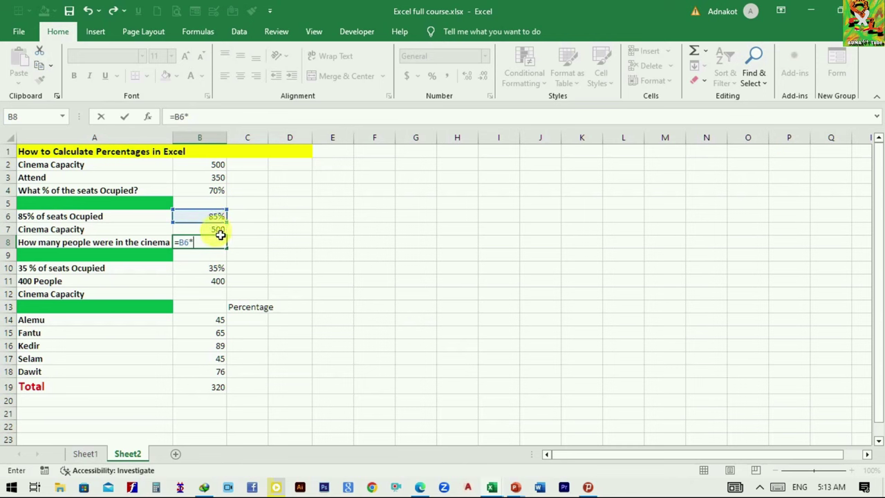
left_click(219, 231)
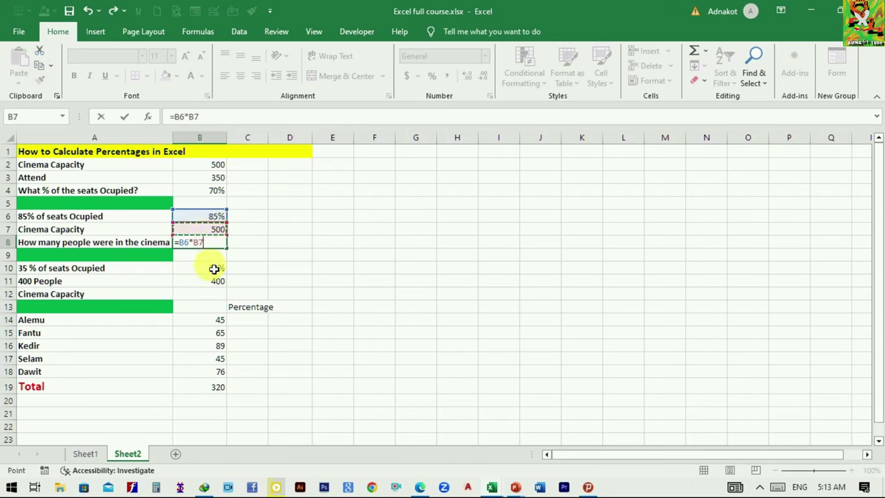
key("Return")
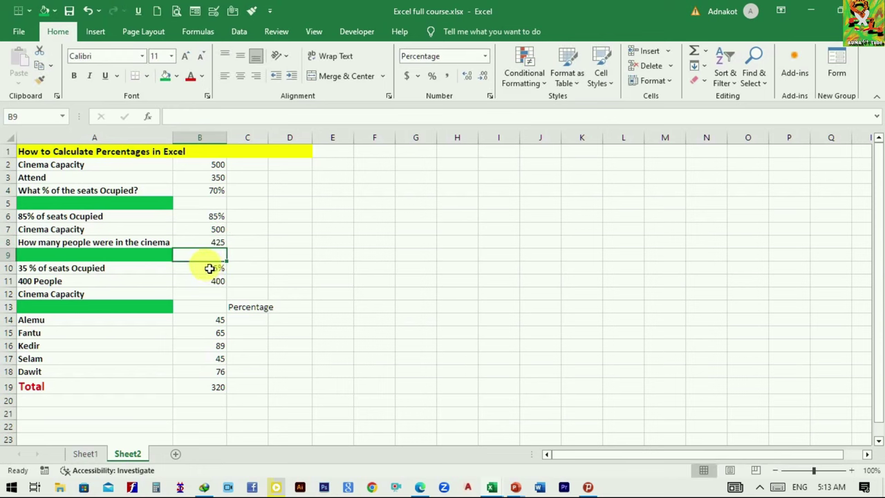
left_click(205, 245)
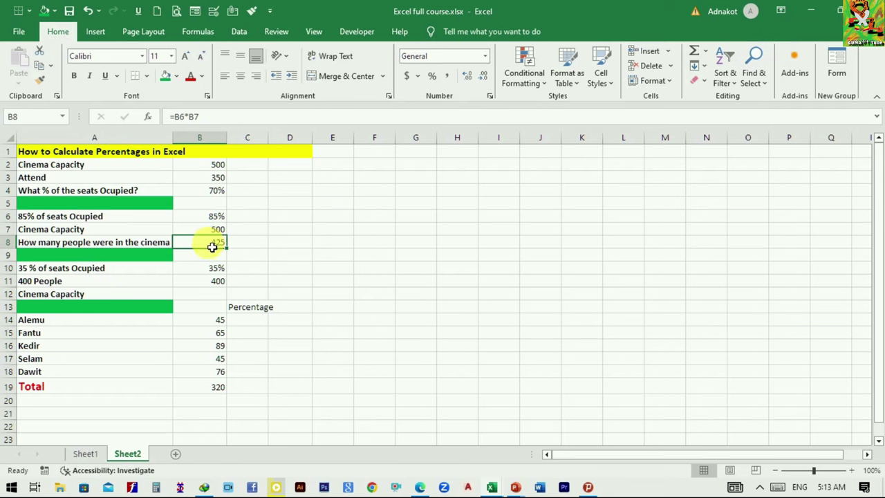
left_click(202, 270)
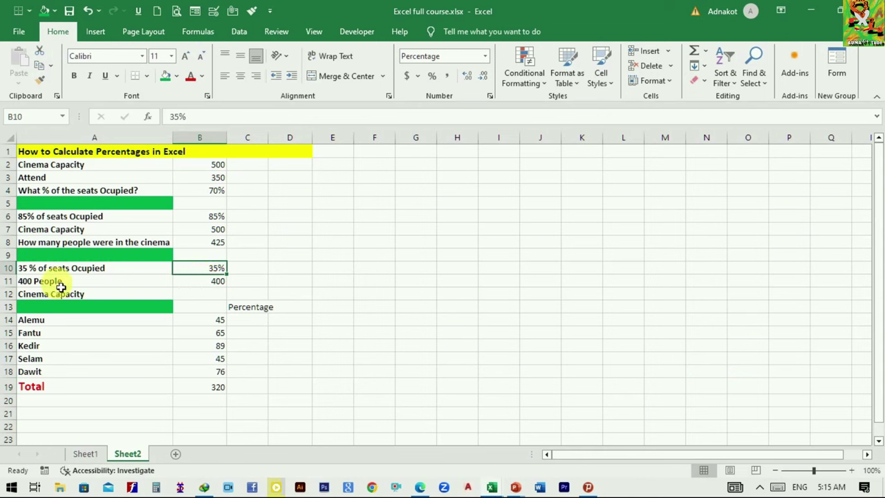
Step: Enter =B11/B10 in B12 so 400 people at 35% gives a capacity of 1142.857143
left_click(207, 296)
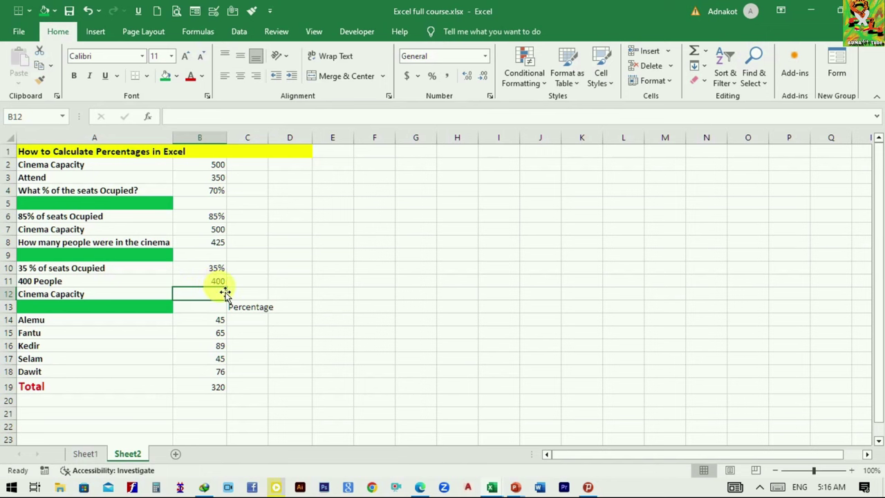
left_click(222, 284)
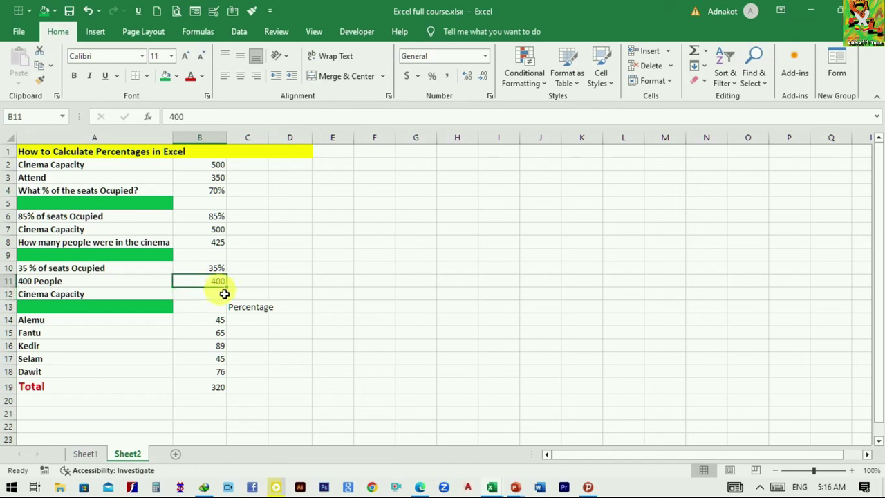
left_click(205, 297)
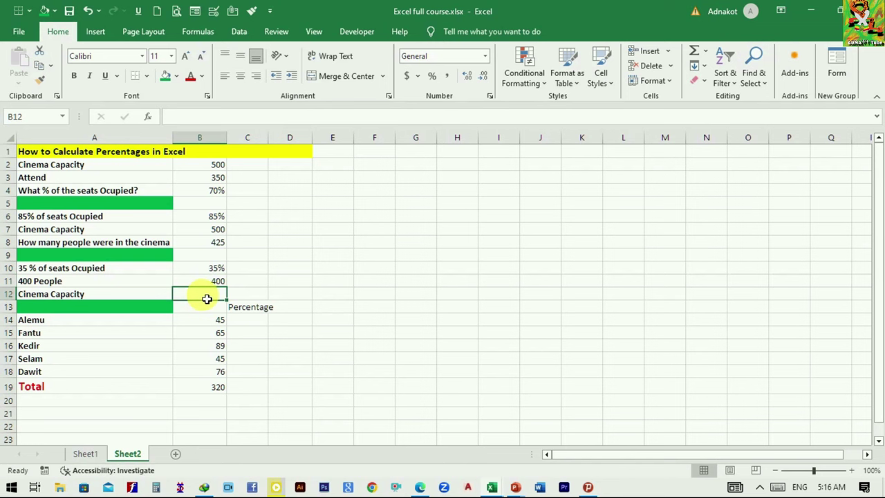
type("=")
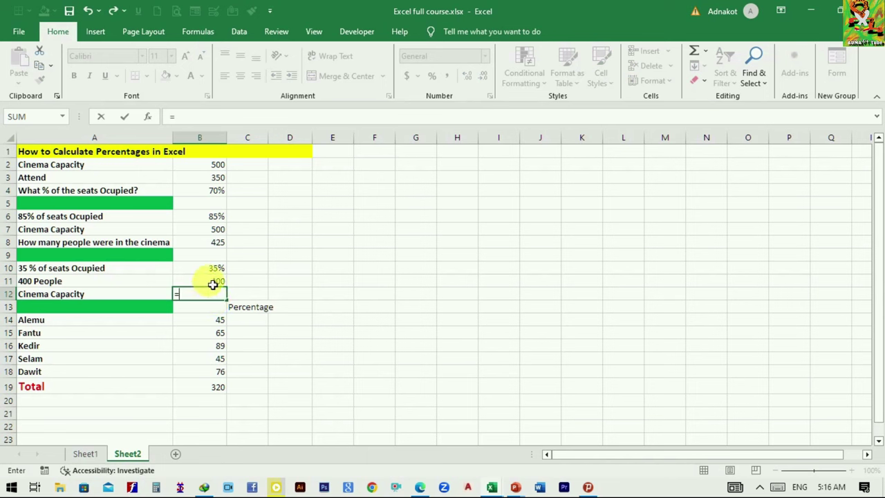
left_click(209, 285)
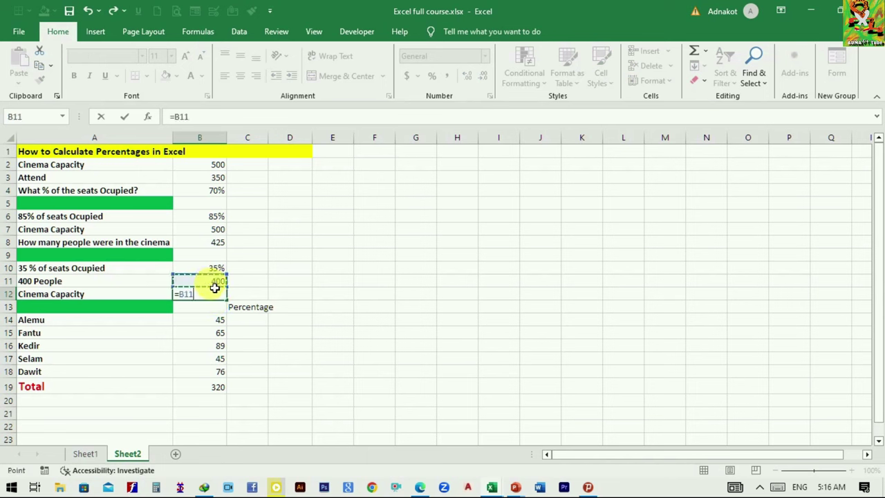
type("/")
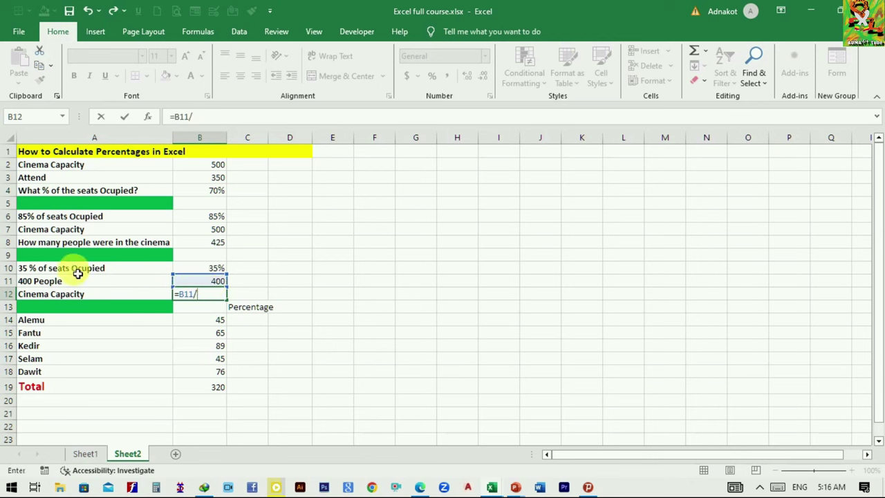
left_click(210, 273)
key("Return")
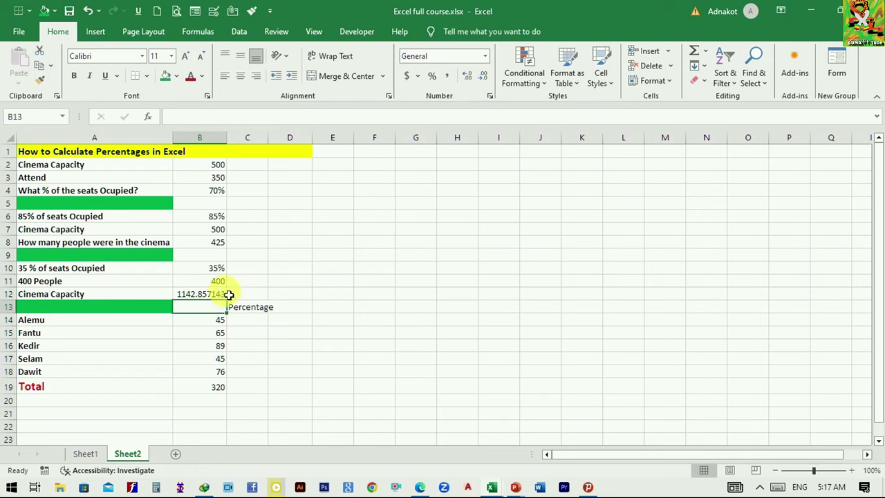
Step: Enter =SUM(B14:B18) in B19 to total the five scores as 320
left_click(257, 354)
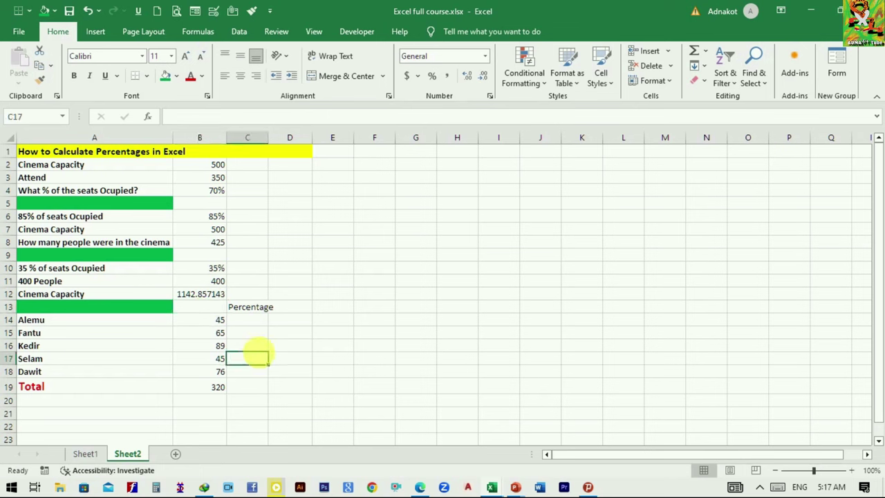
left_click(225, 391)
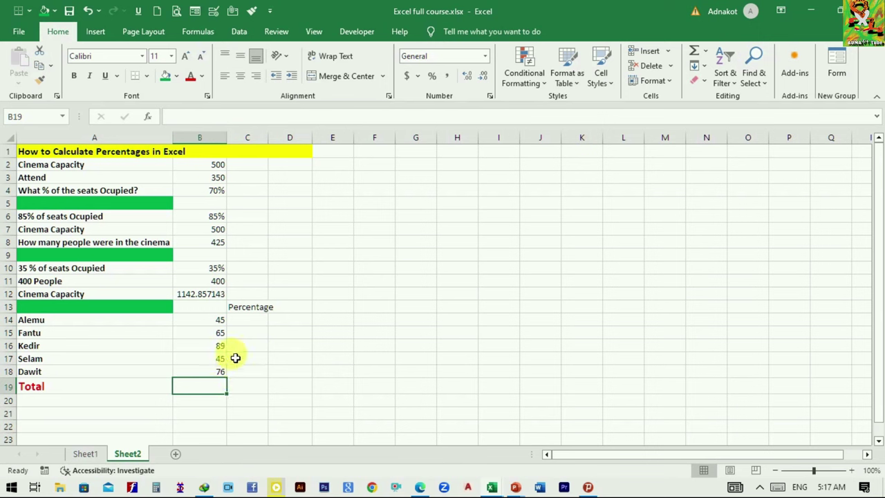
left_click_drag(223, 323, 228, 375)
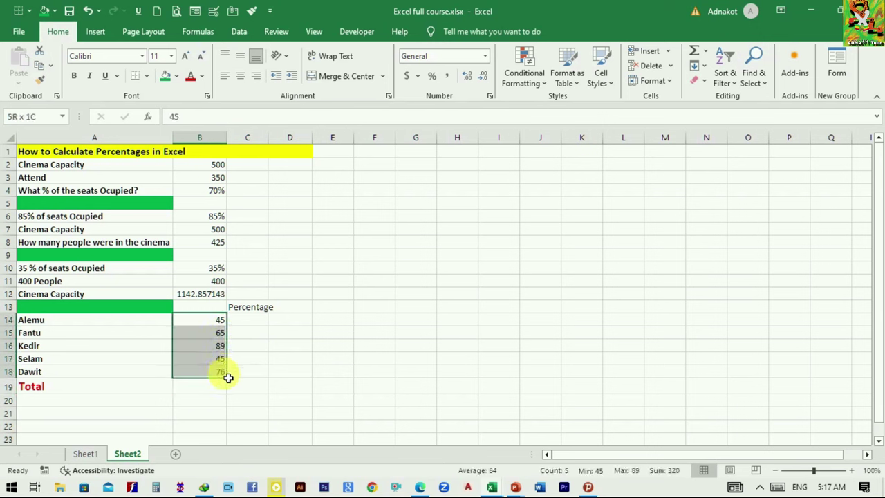
left_click(254, 328)
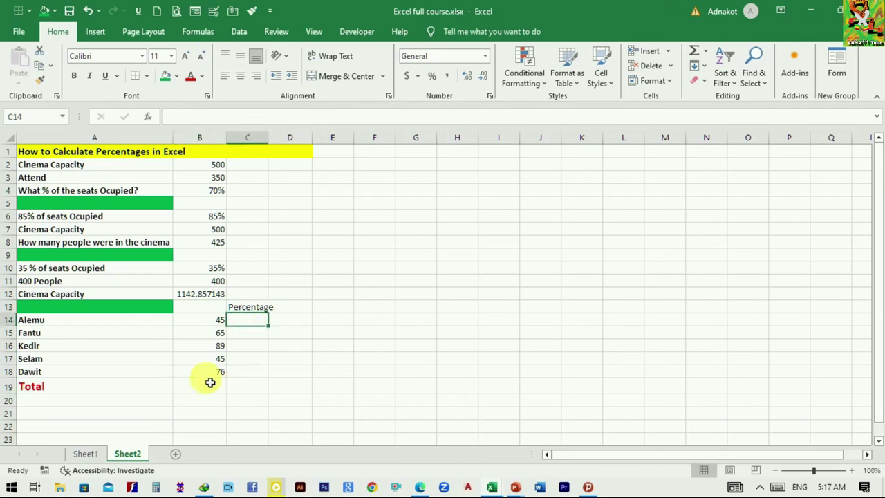
left_click(215, 387)
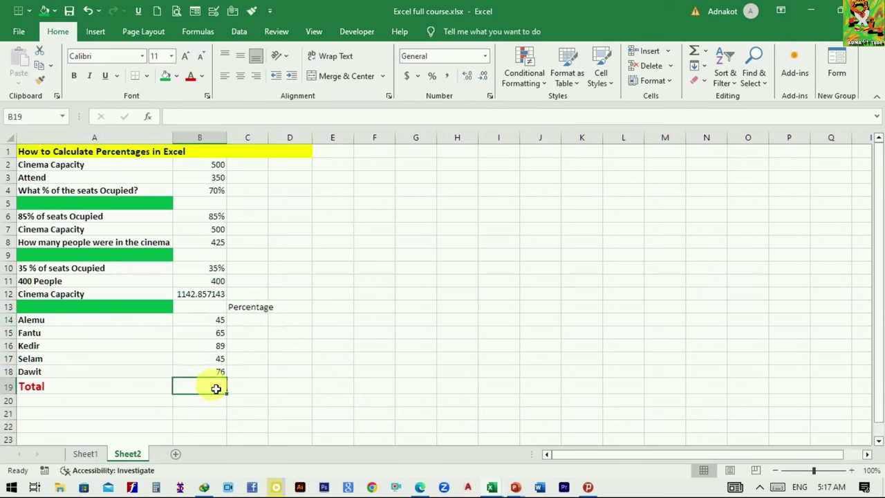
type("=")
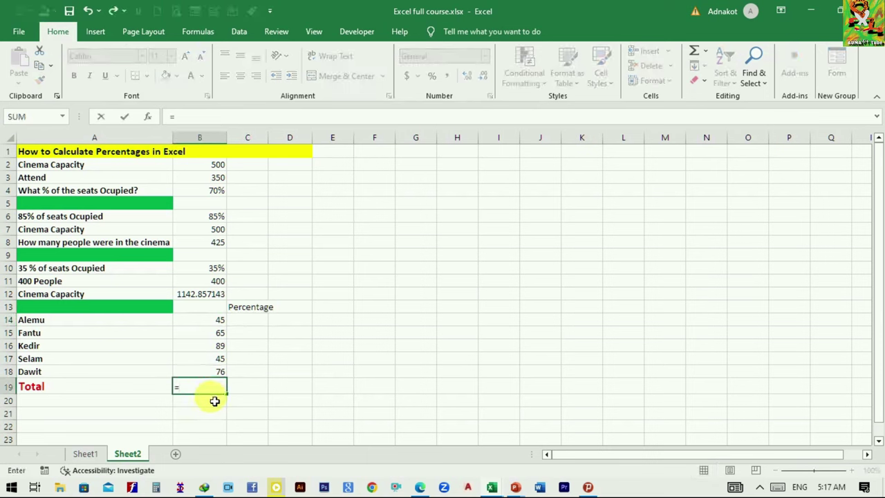
type("sum")
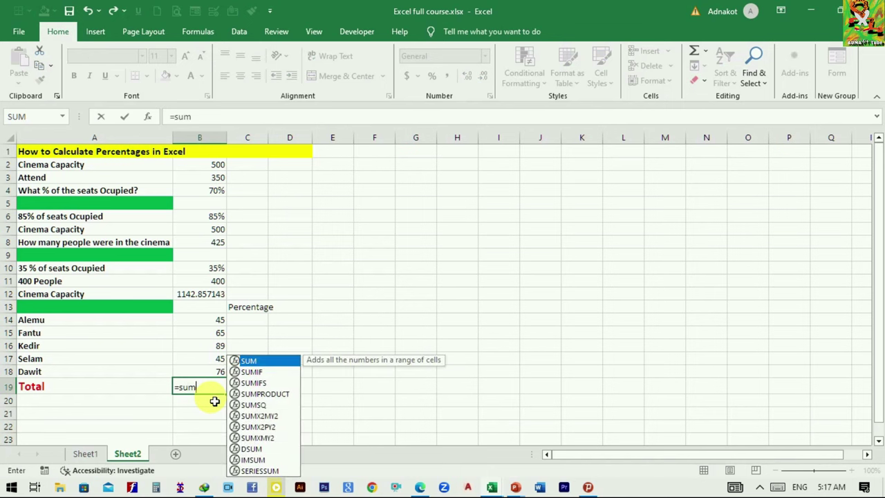
type("(")
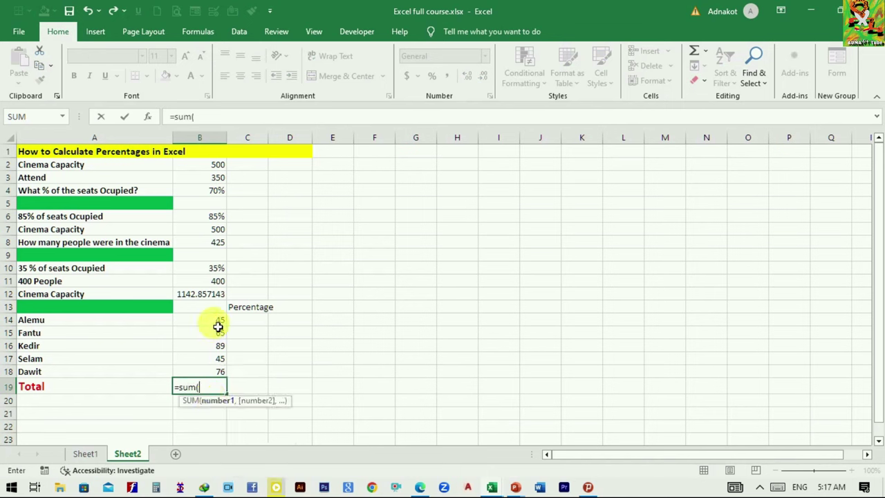
left_click_drag(217, 322, 221, 374)
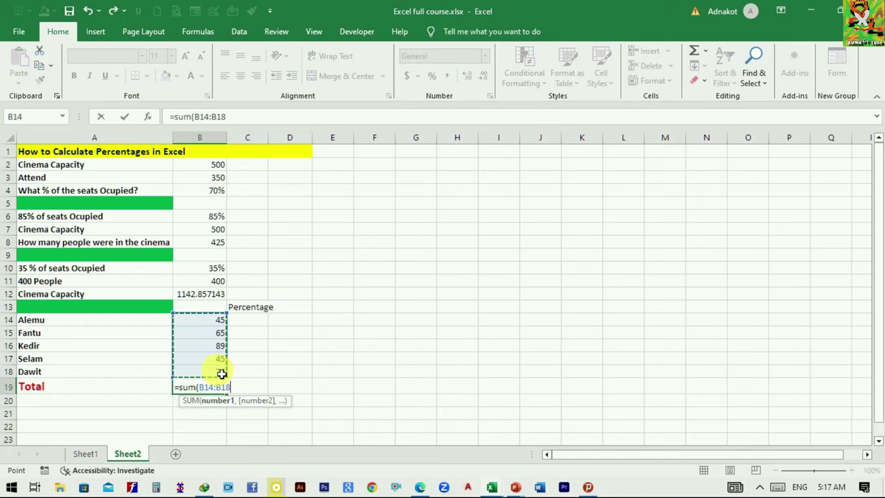
key("Return")
left_click(217, 386)
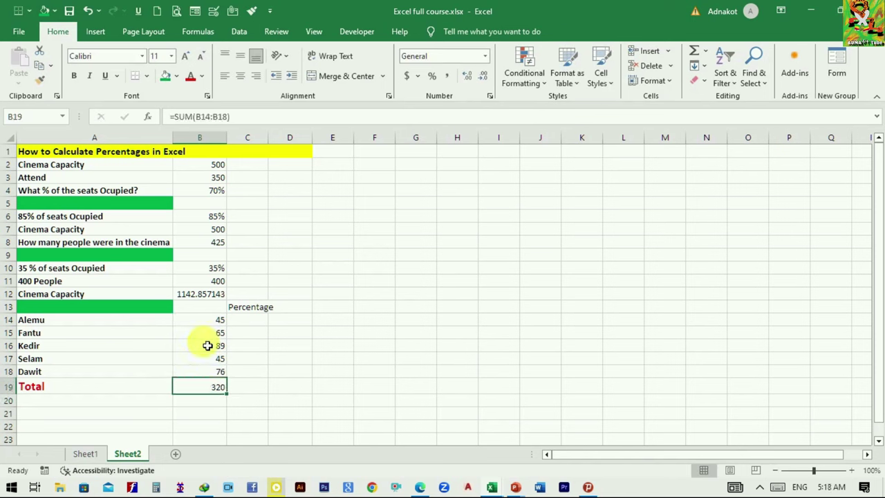
left_click(250, 321)
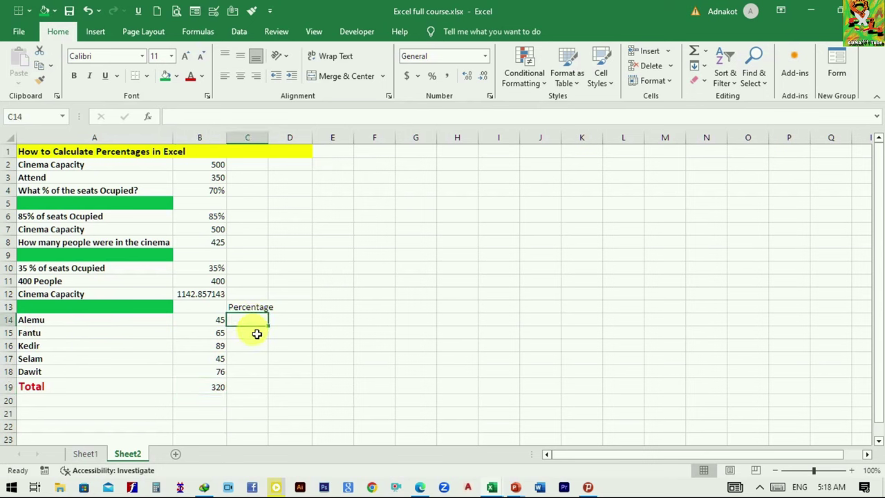
Step: Enter =B14/B19 in C14 for the first score's share of the total
type("=")
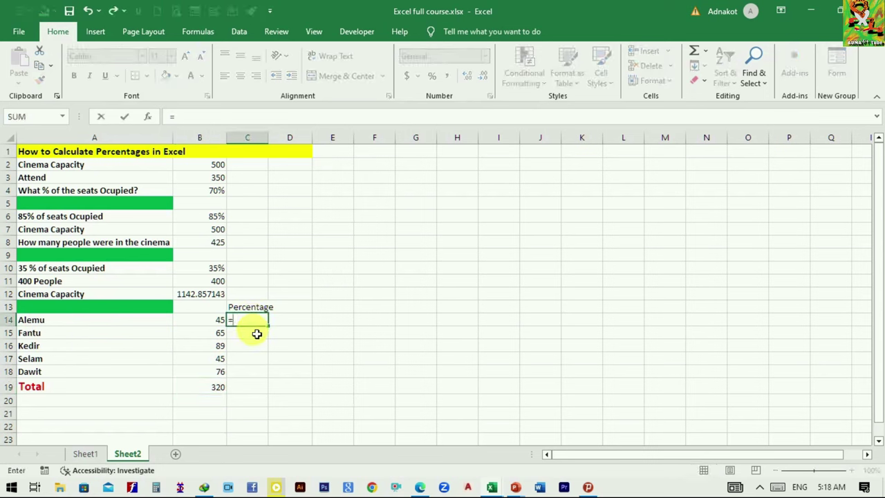
left_click(212, 321)
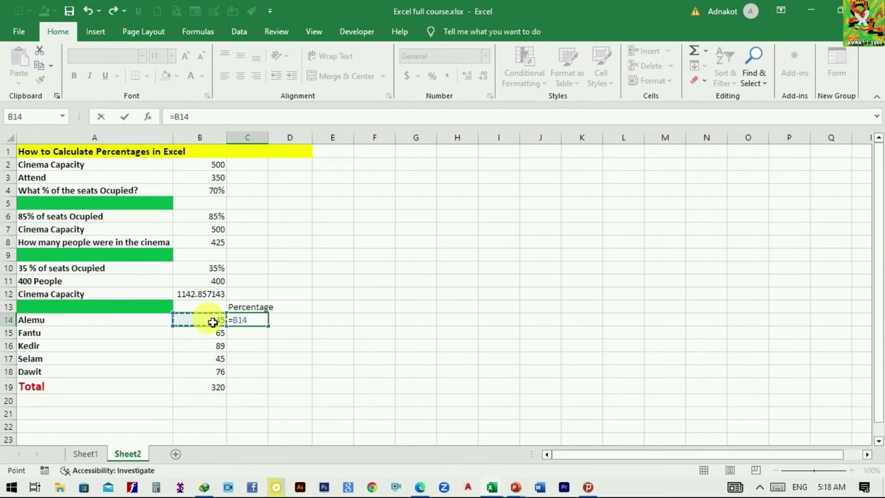
type("/")
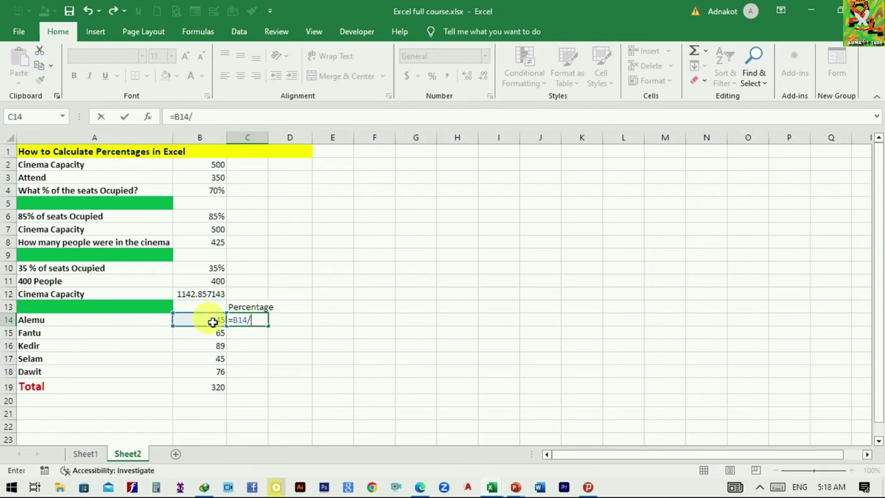
left_click(215, 391)
key("Return")
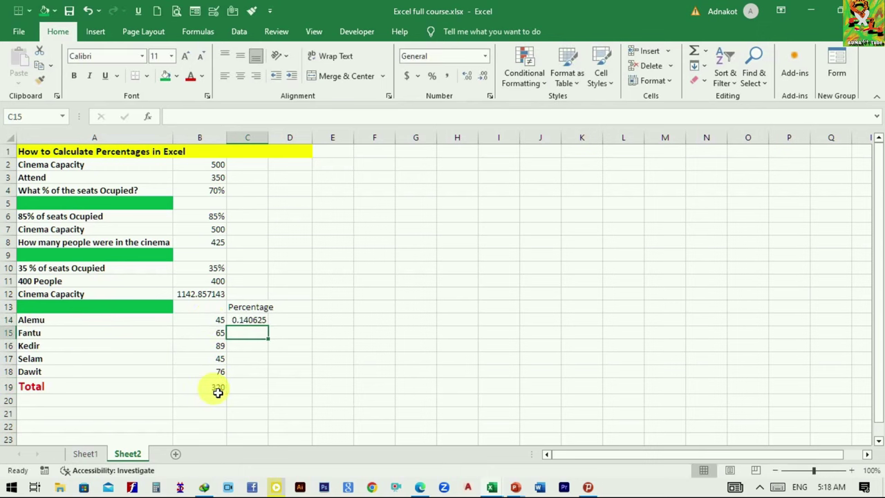
left_click(256, 321)
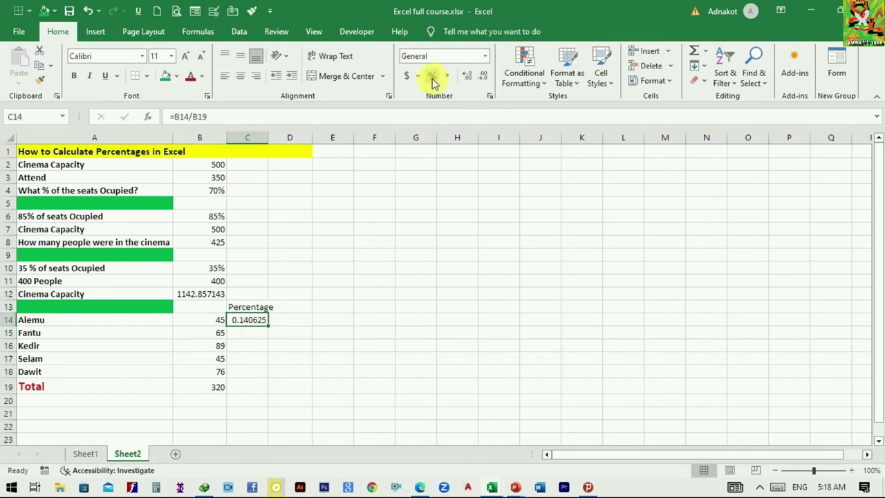
Step: Format C14 as Percentage and fill it down to C18, giving 14.06% through 23.75%
left_click(484, 57)
left_click(456, 277)
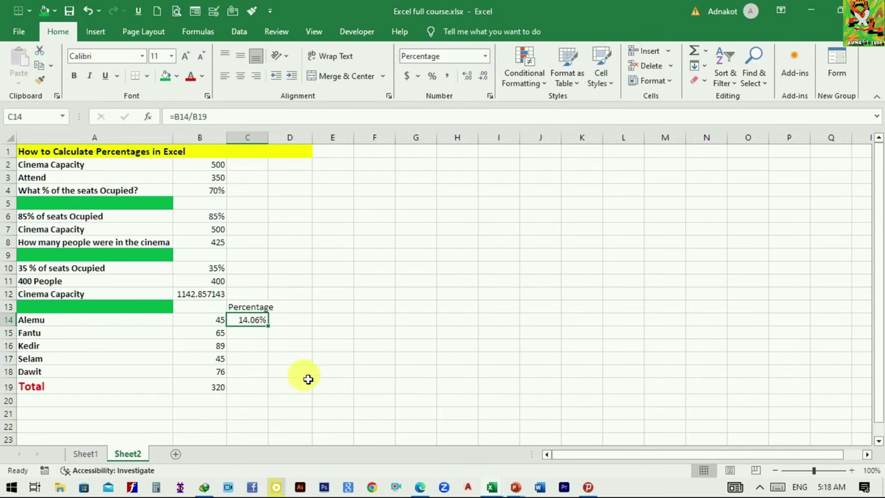
left_click(269, 356)
left_click(263, 333)
left_click(259, 321)
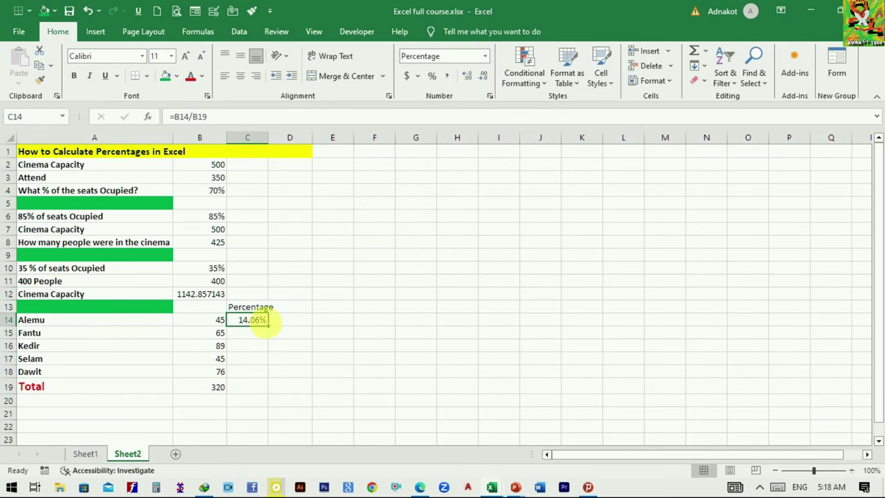
left_click_drag(274, 330, 269, 375)
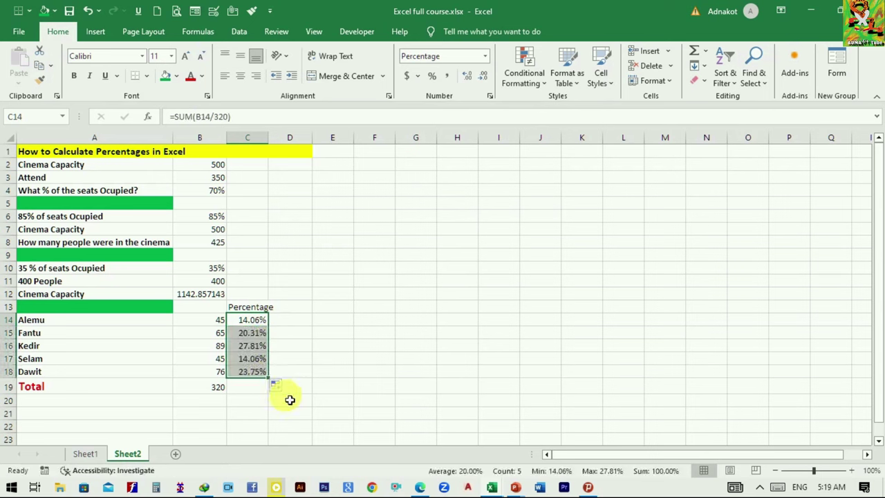
left_click(288, 399)
left_click(330, 358)
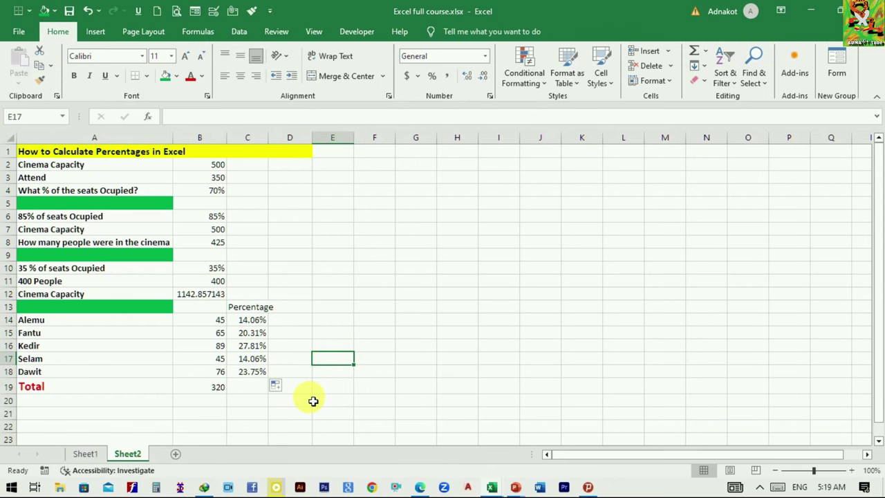
Step: Change B14 from 45 to 68, raising the total to 343, and move to Sheet1
left_click(220, 322)
type("6")
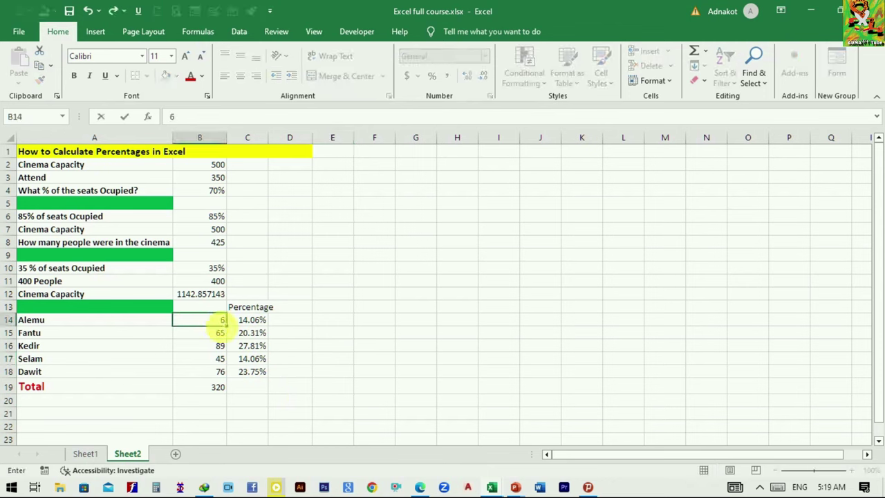
type("8")
key("Return")
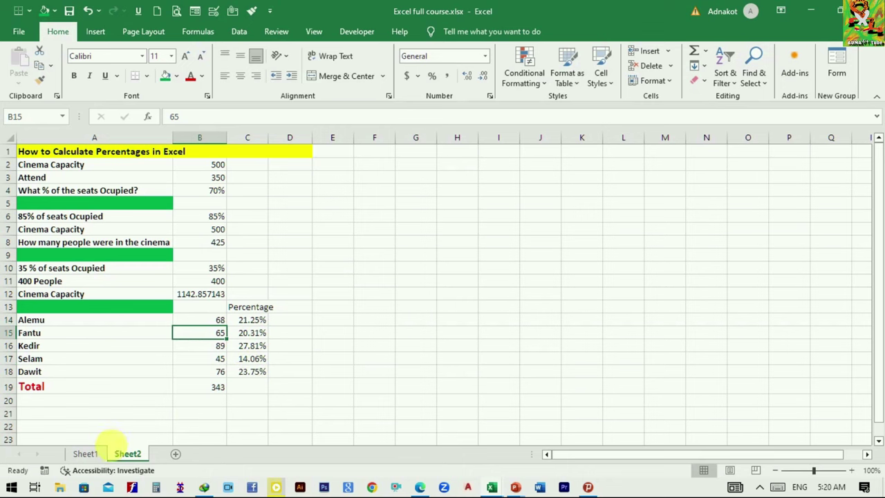
key("ctrl+Page_Up")
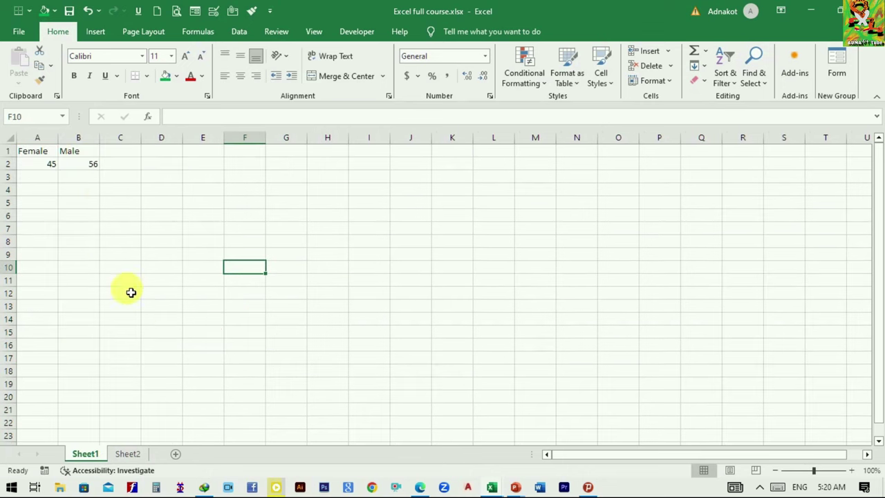
Step: Enter =A2/100 in Sheet1 cell A3 so it shows 45%, then return to Sheet2
left_click(55, 171)
left_click(87, 166)
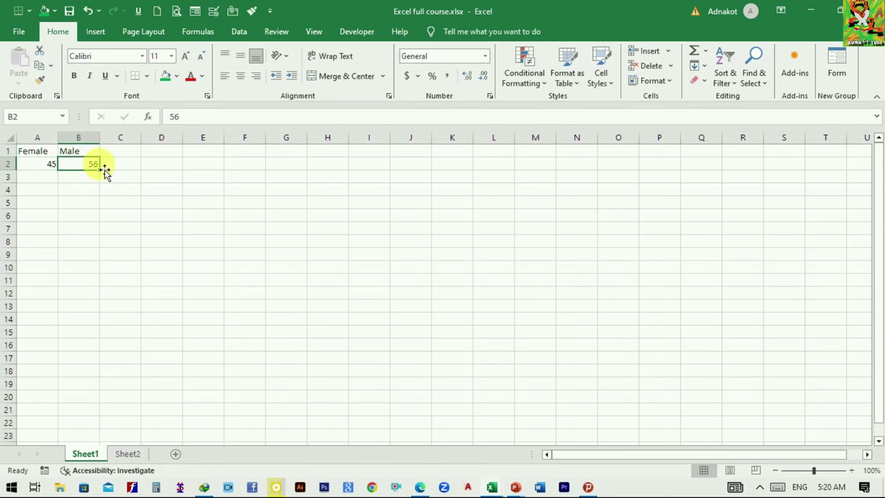
left_click(44, 179)
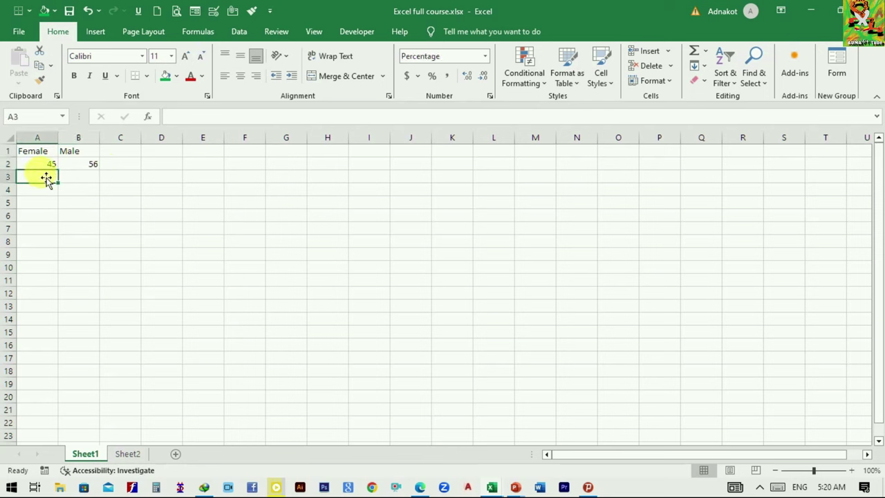
type("=")
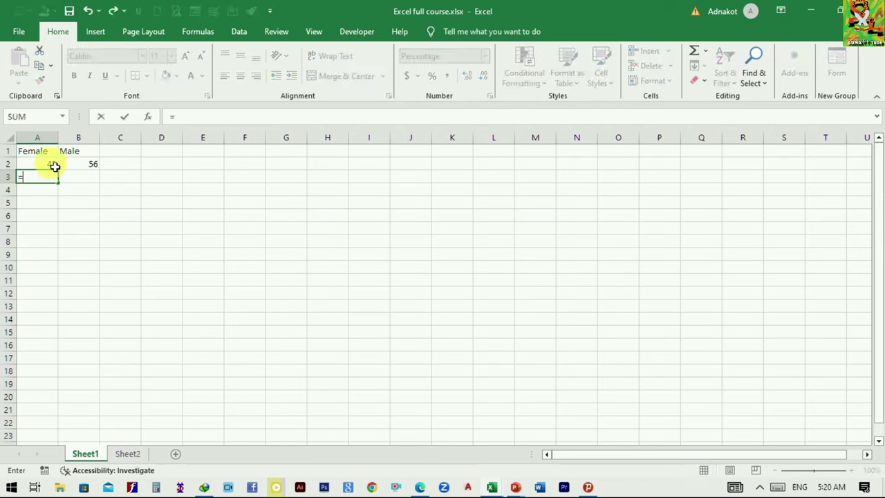
left_click(54, 167)
type("/")
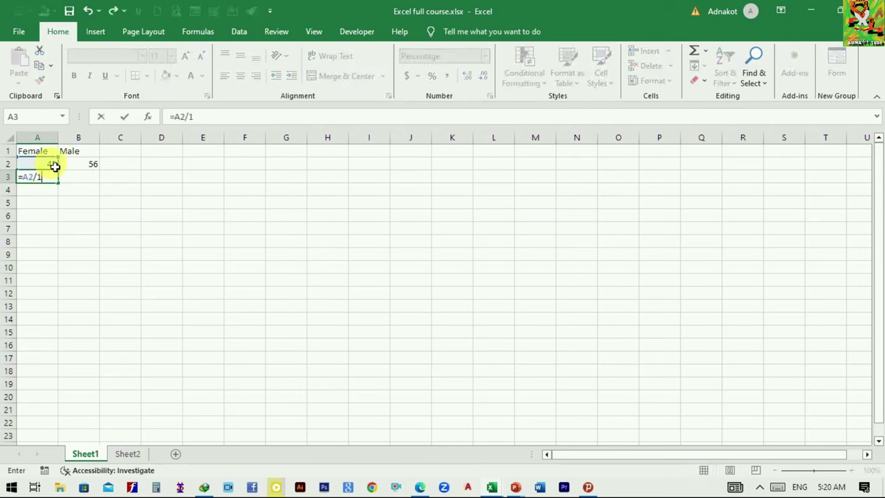
type("100")
key("Return")
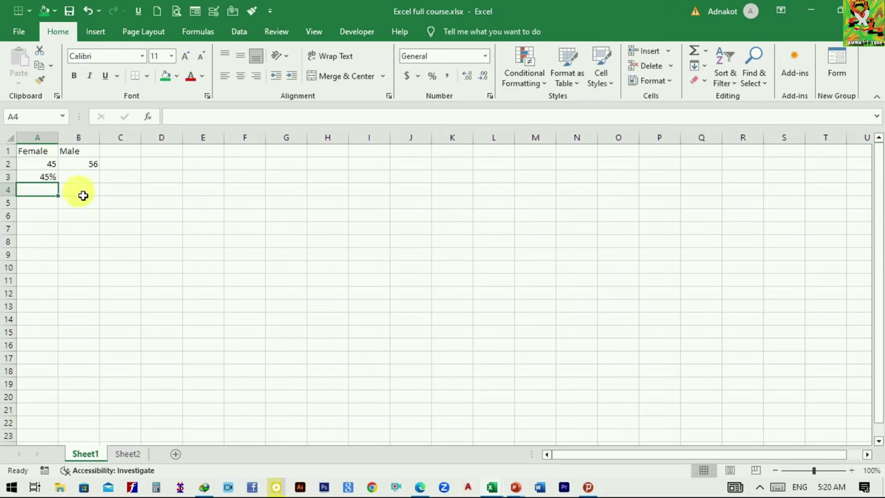
left_click(74, 179)
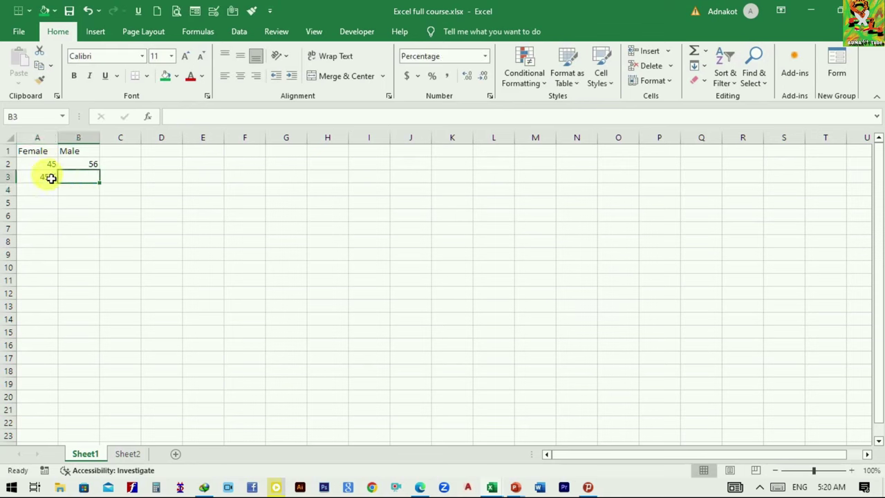
left_click(48, 177)
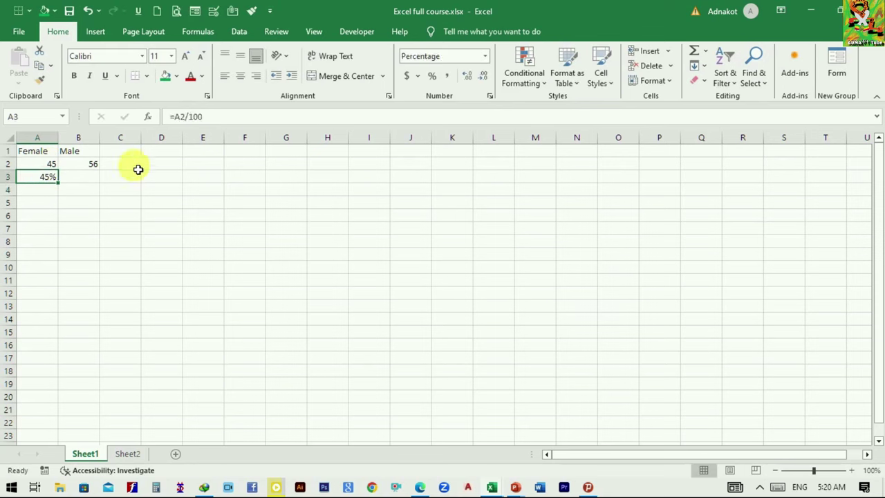
left_click(138, 454)
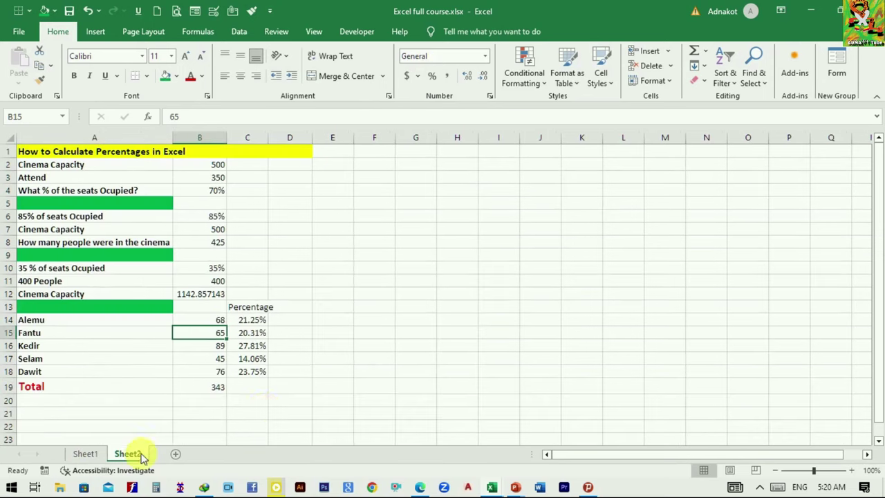
Step: On Sheet2, select an empty cell such as K17, away from the cinema percentage table
left_click(603, 357)
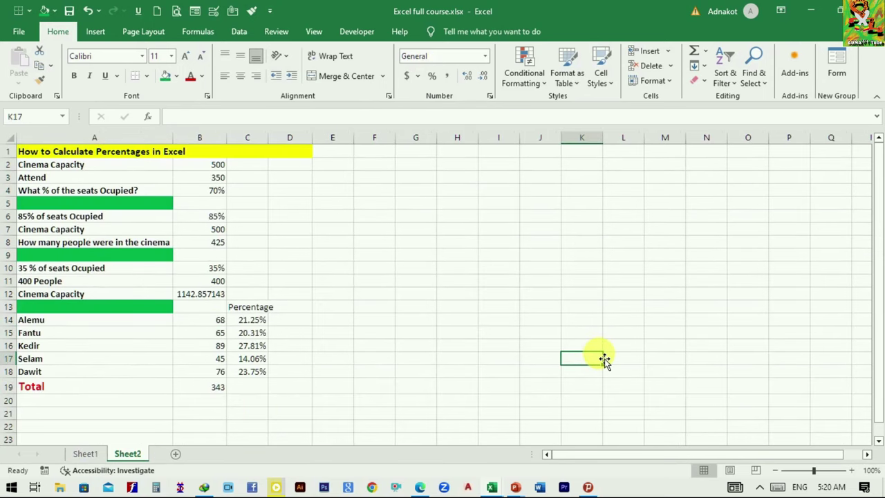